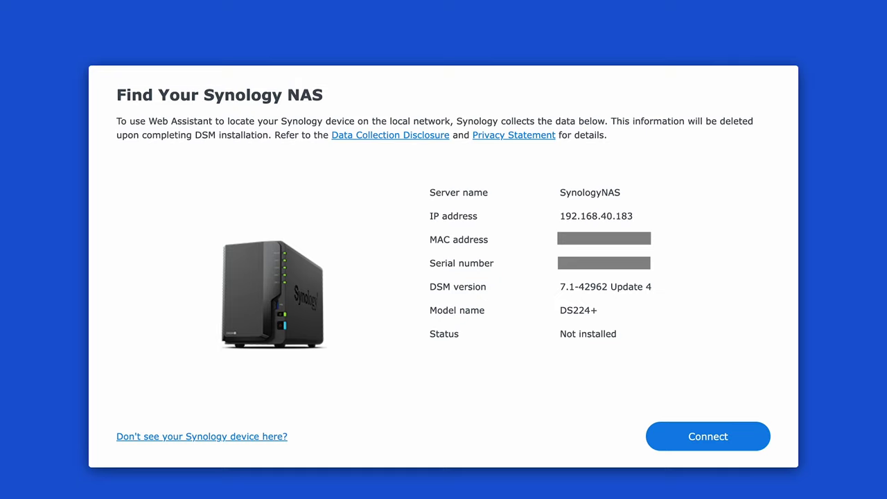
# Step: Connect to the discovered DS224+ and accept the Synology Privacy Statement
pyautogui.click(728, 447)
pyautogui.click(708, 439)
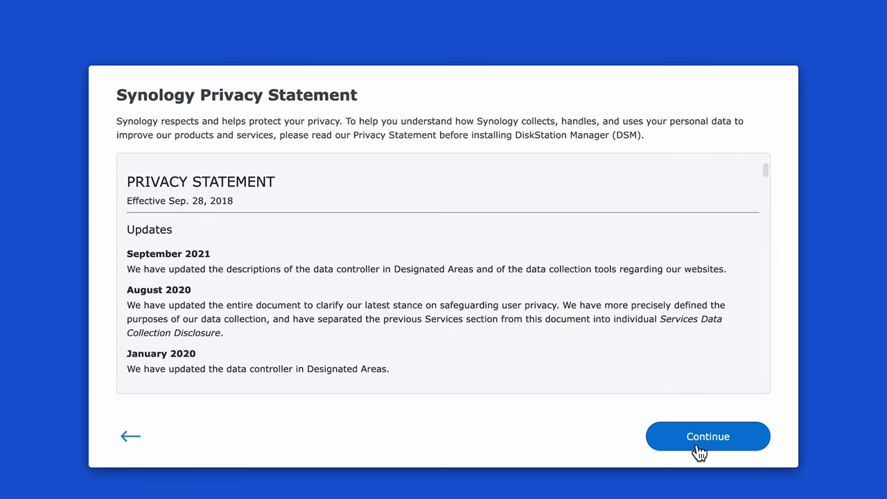
pyautogui.click(696, 444)
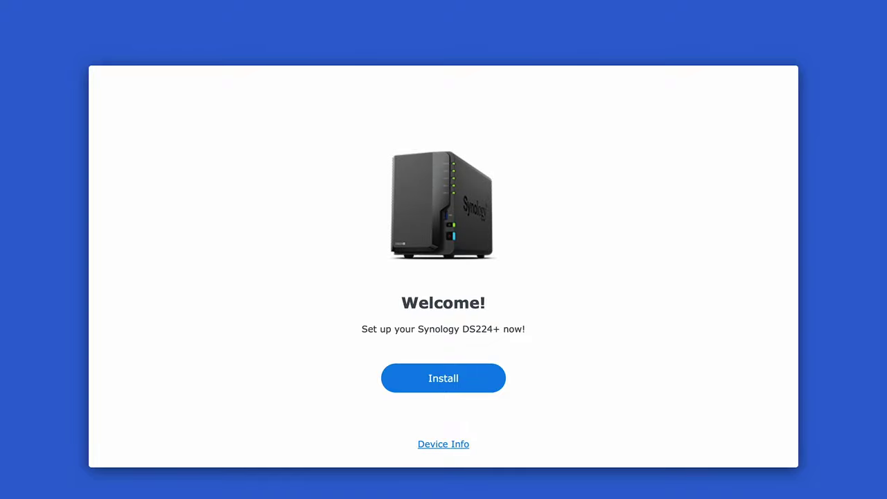
# Step: Install the latest DSM 7.2-64570 automatically from the Synology website, agreeing to erase all data on drives 1 and 2
pyautogui.click(447, 379)
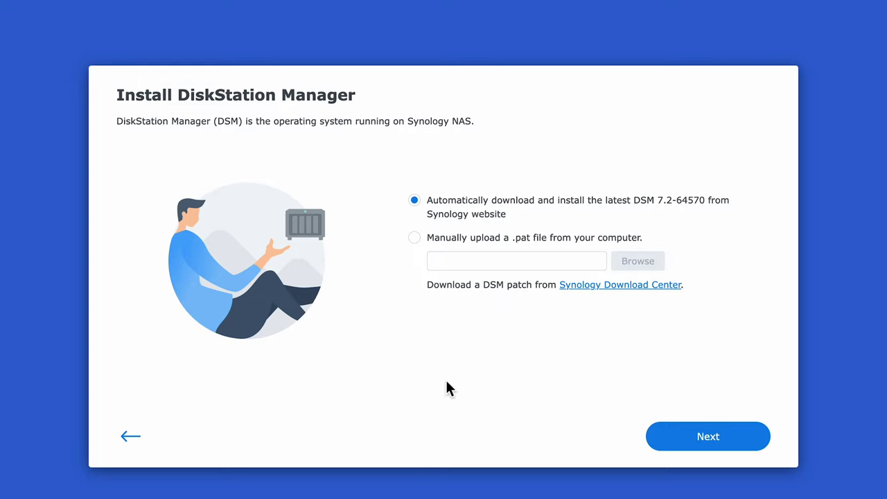
pyautogui.click(682, 434)
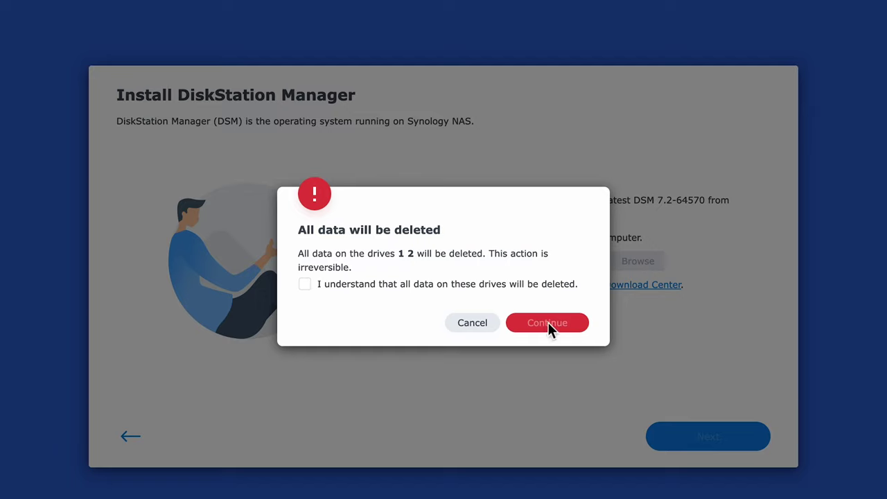
pyautogui.click(305, 284)
pyautogui.click(534, 329)
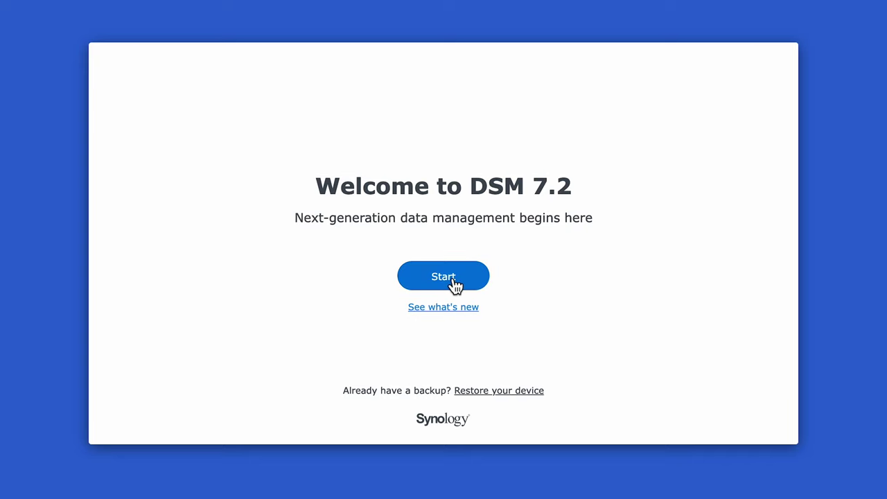
# Step: Start the DSM 7.2 setup with automatic installation of important updates only, and skip creating a Synology Account
pyautogui.click(454, 284)
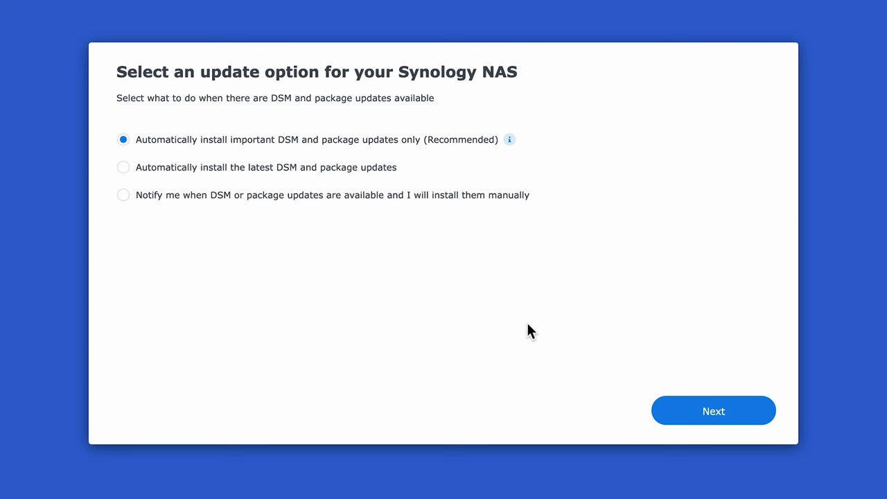
pyautogui.click(701, 413)
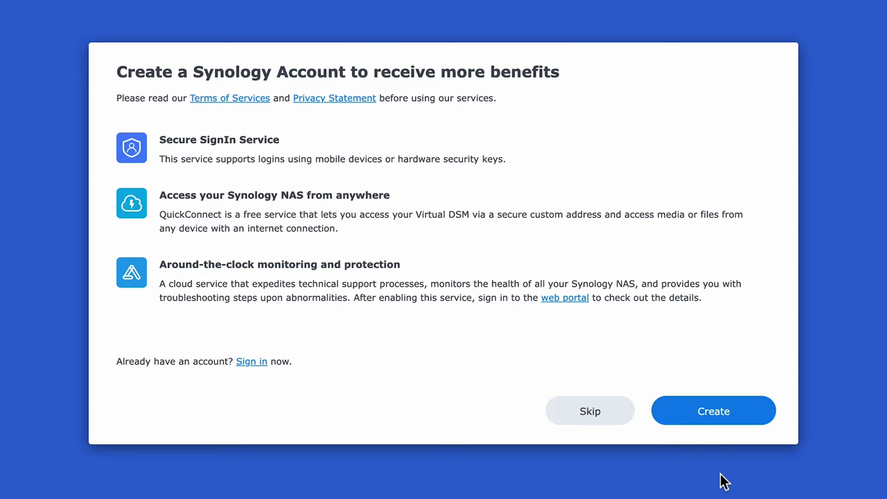
pyautogui.click(585, 415)
pyautogui.click(554, 293)
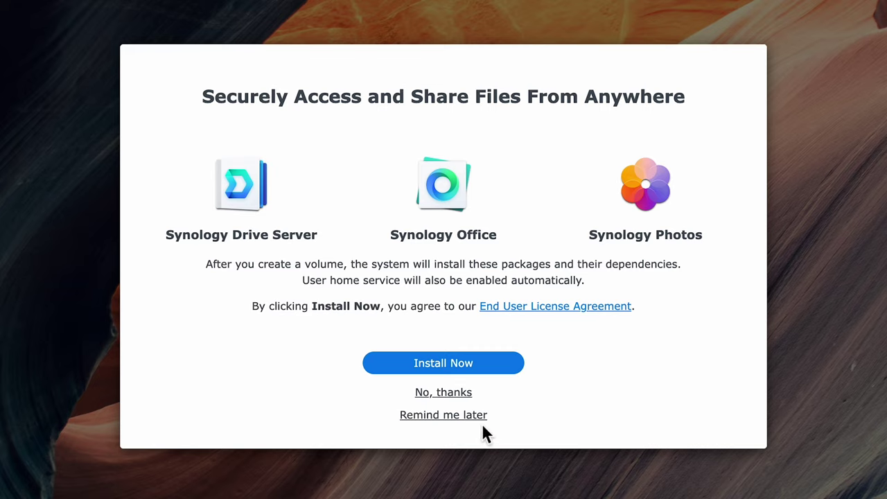
# Step: Decline the suggested packages, Extended Warranty Plus and Adaptive MFA, and postpone the 2-factor authentication setup
pyautogui.click(443, 399)
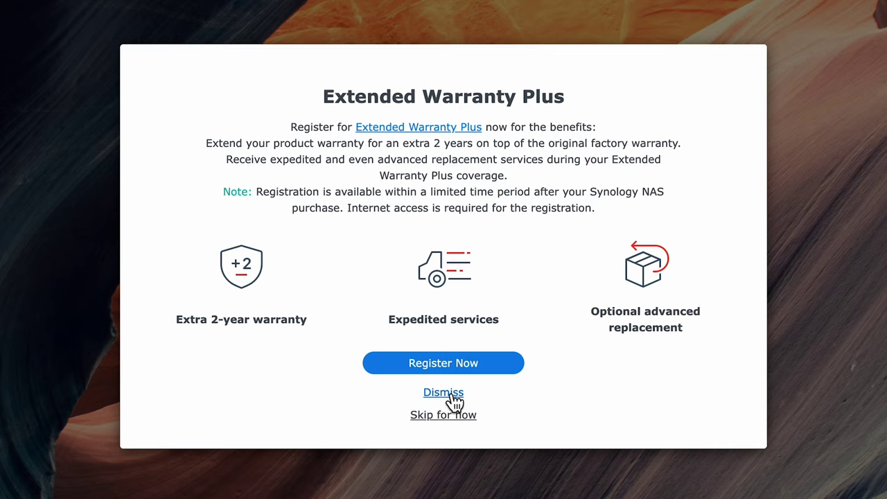
pyautogui.click(452, 396)
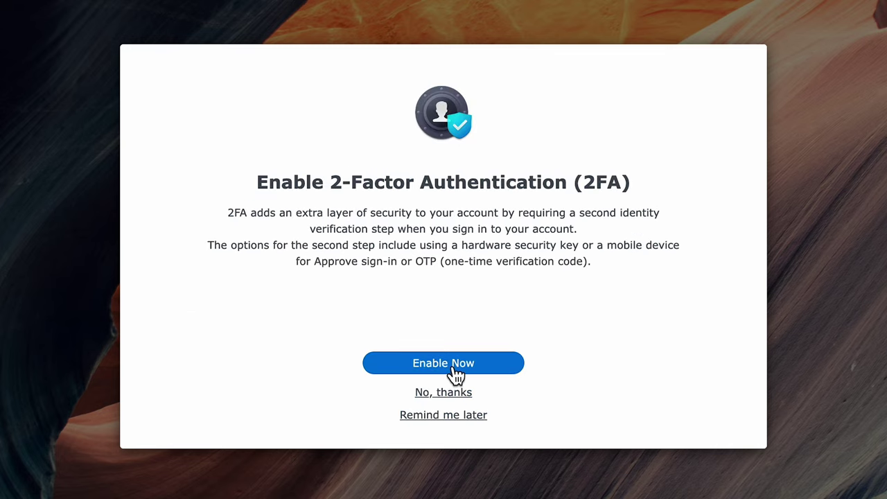
pyautogui.click(457, 415)
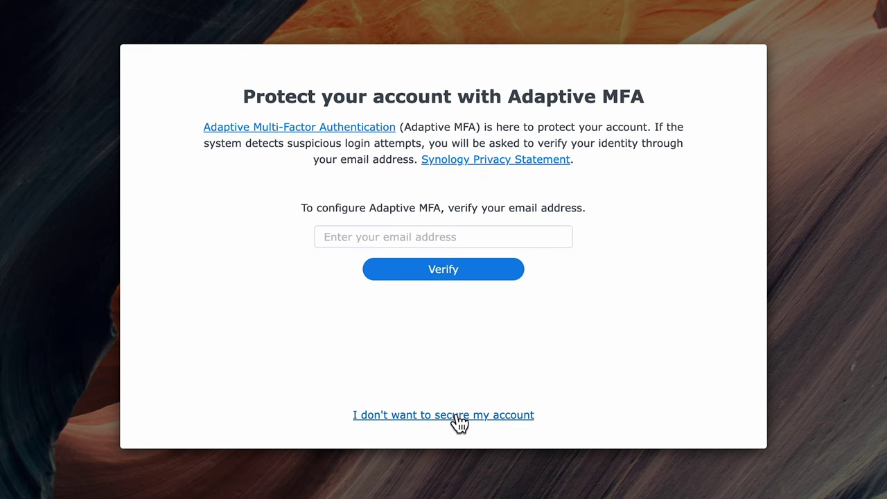
pyautogui.click(459, 415)
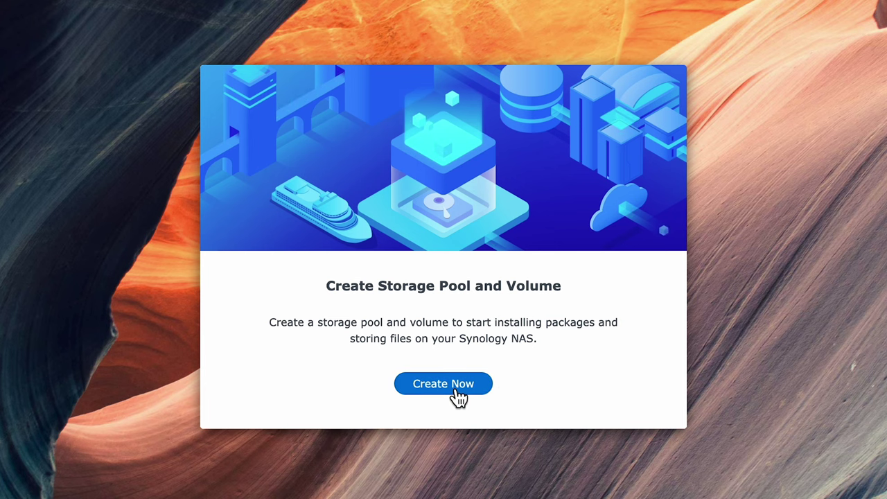
# Step: Start creating a storage pool and volume with SHR as the RAID type
pyautogui.click(457, 391)
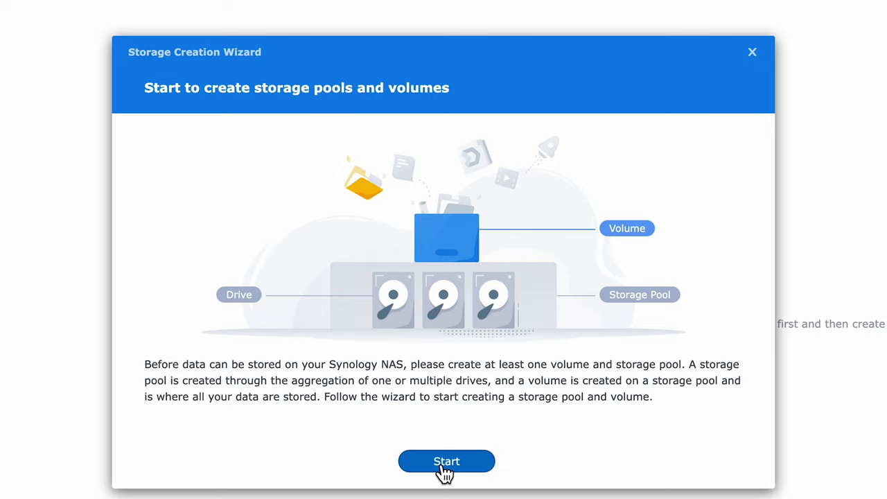
pyautogui.click(444, 471)
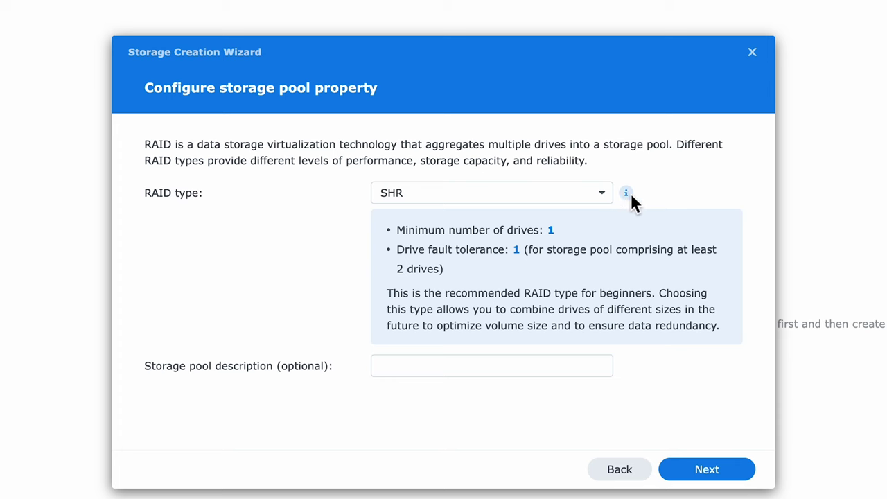
pyautogui.moveTo(628, 194)
pyautogui.click(607, 201)
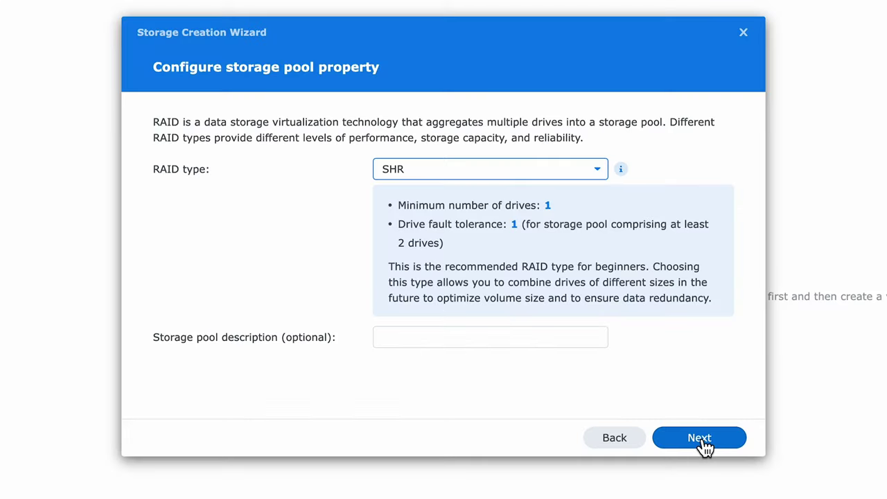
pyautogui.click(701, 438)
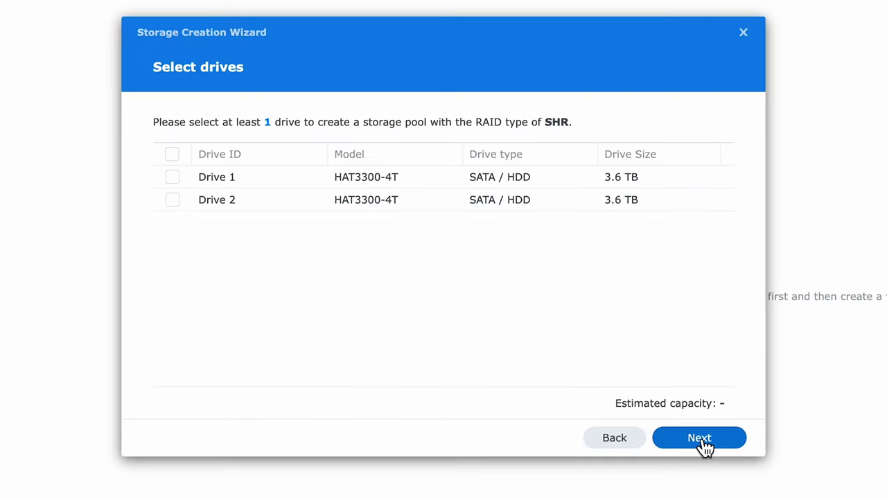
# Step: Select both Drive 1 and Drive 2 for the storage pool and skip the drive check
pyautogui.click(172, 155)
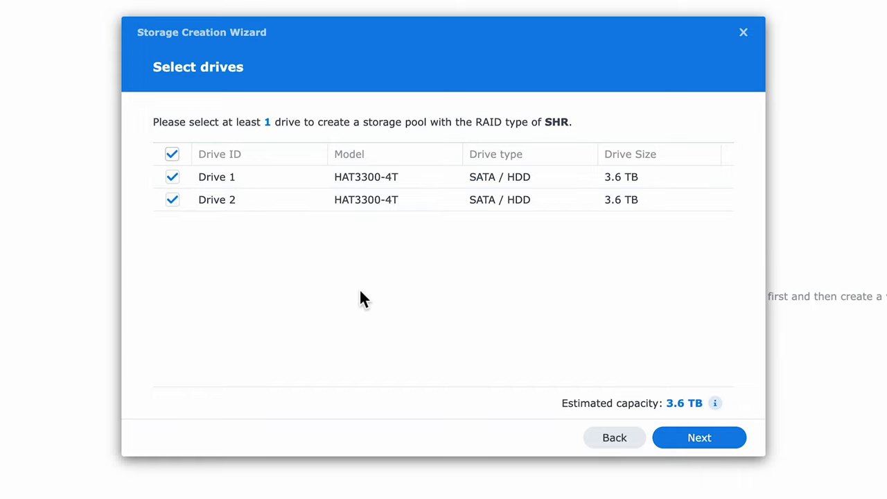
pyautogui.click(685, 441)
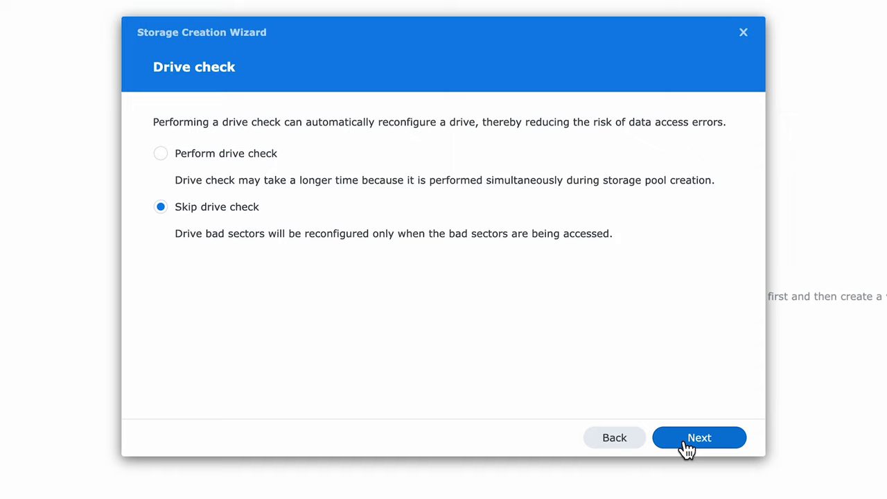
pyautogui.click(686, 443)
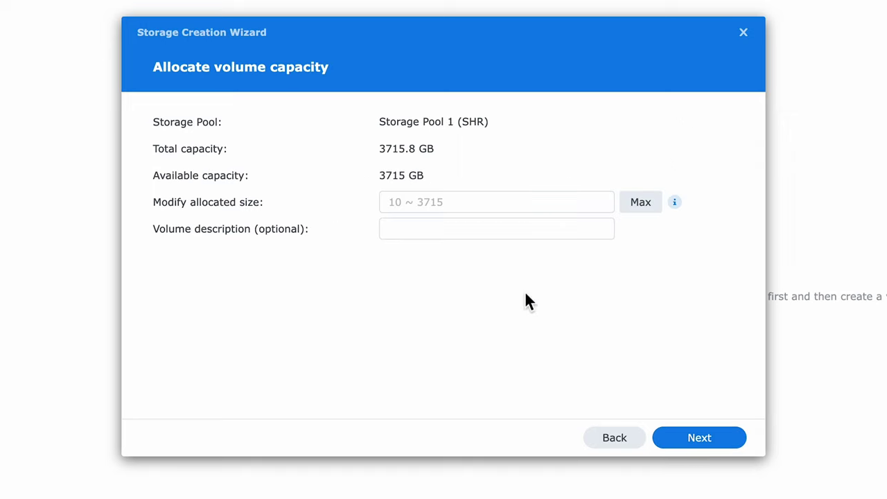
# Step: Set the volume description to SHRVol and use Btrfs as the file system
pyautogui.click(436, 235)
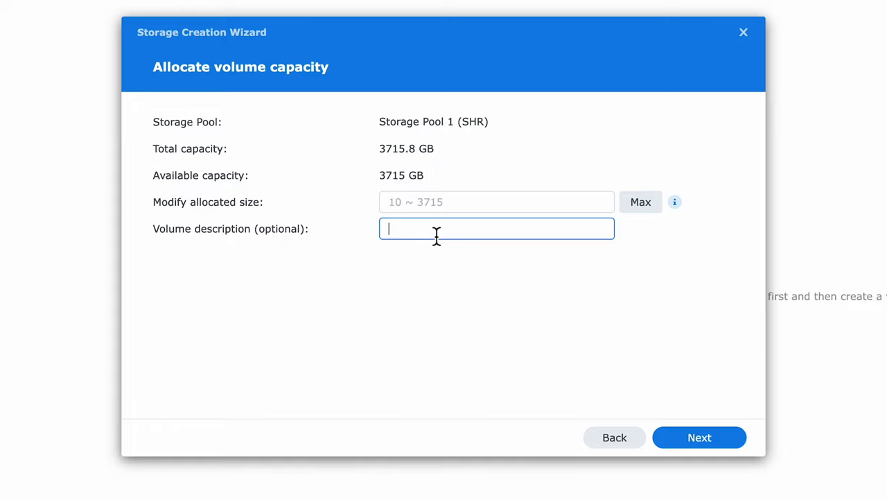
pyautogui.write('SHRVolu')
pyautogui.press('BackSpace')
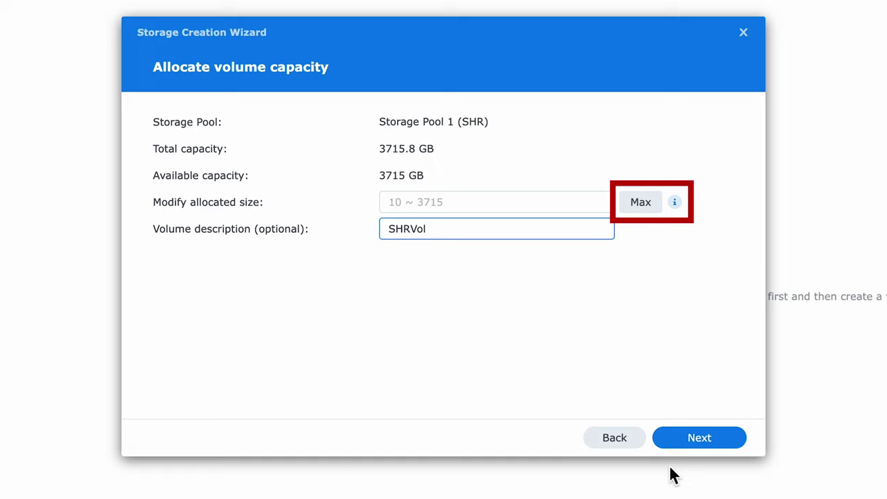
pyautogui.click(697, 443)
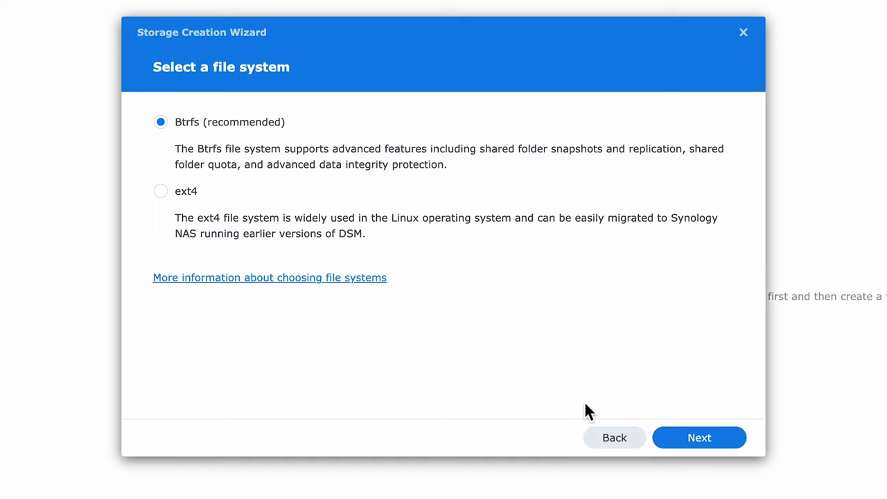
pyautogui.click(706, 437)
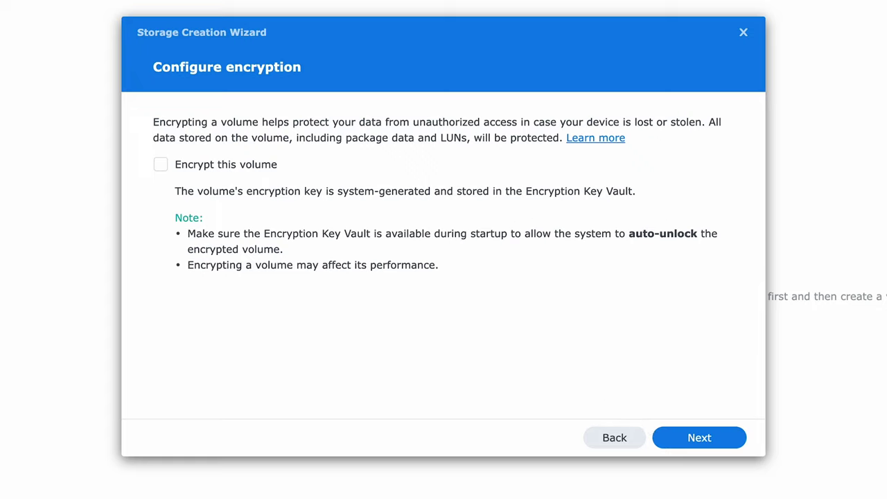
# Step: Leave the volume unencrypted and apply the storage settings, agreeing to erase the drives
pyautogui.click(705, 449)
pyautogui.click(701, 445)
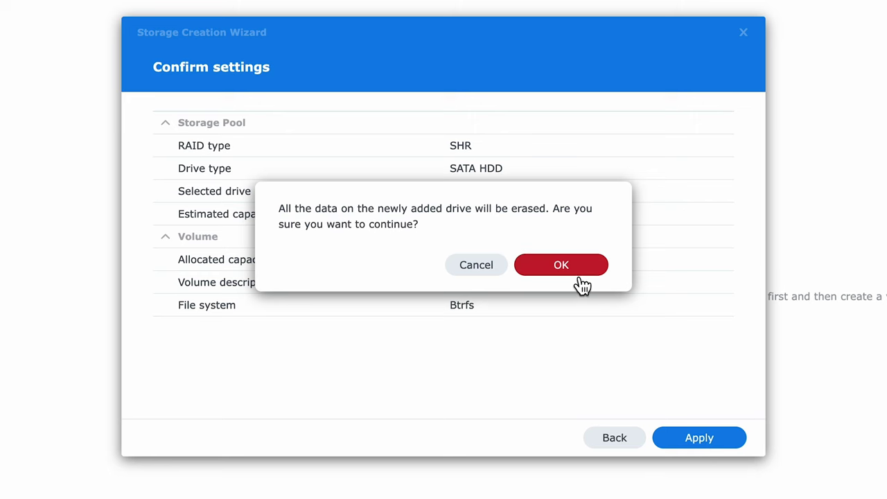
pyautogui.click(561, 266)
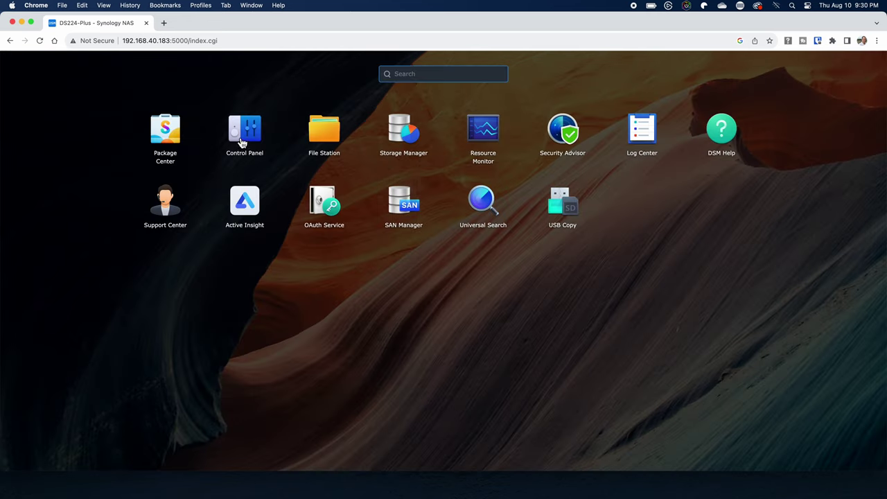
# Step: Create a shared folder named TestData with description "Shared Fold" on Volume 1, keeping the Recycle Bin enabled and skipping additional security
pyautogui.click(239, 142)
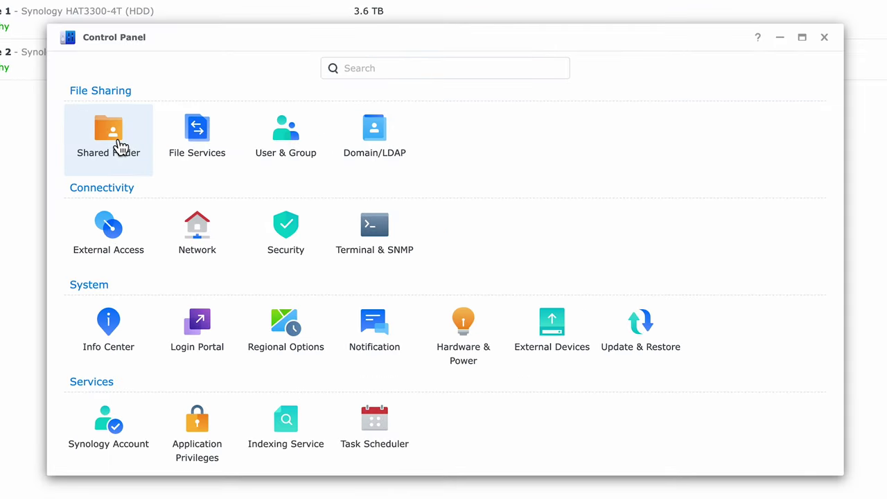
pyautogui.click(120, 145)
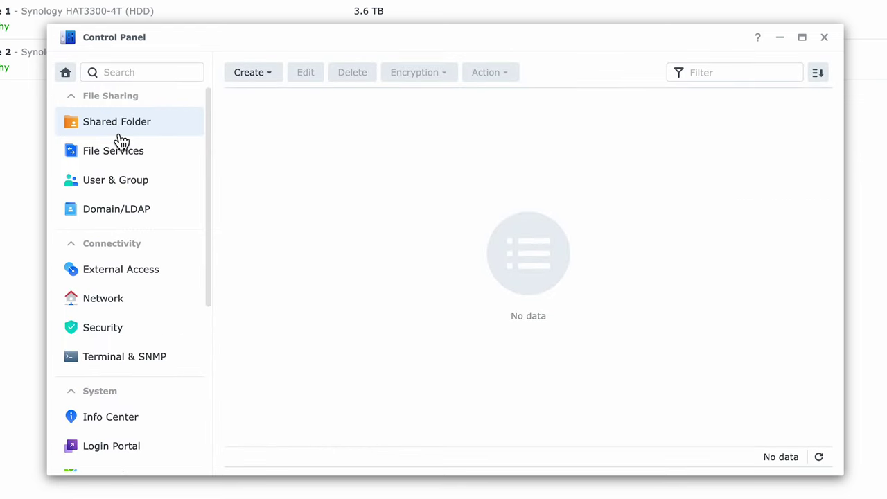
pyautogui.click(342, 139)
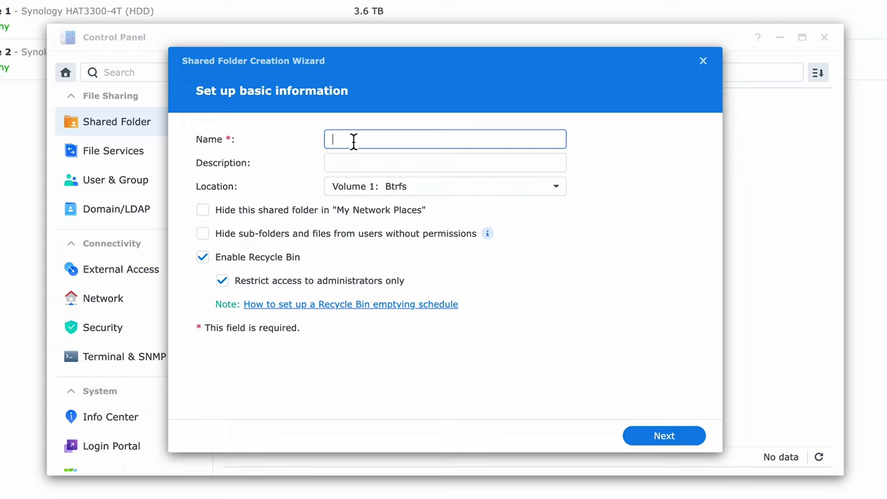
pyautogui.write('TestData')
pyautogui.click(386, 166)
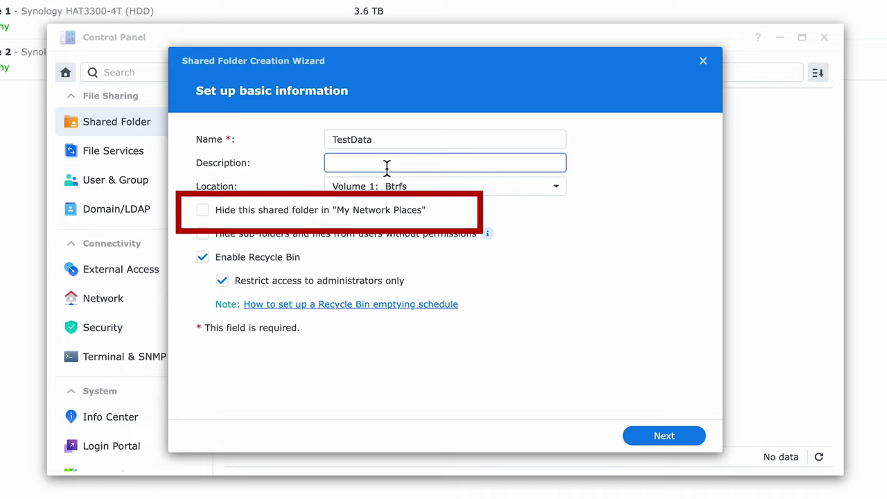
pyautogui.write('Shared Fold')
pyautogui.click(665, 436)
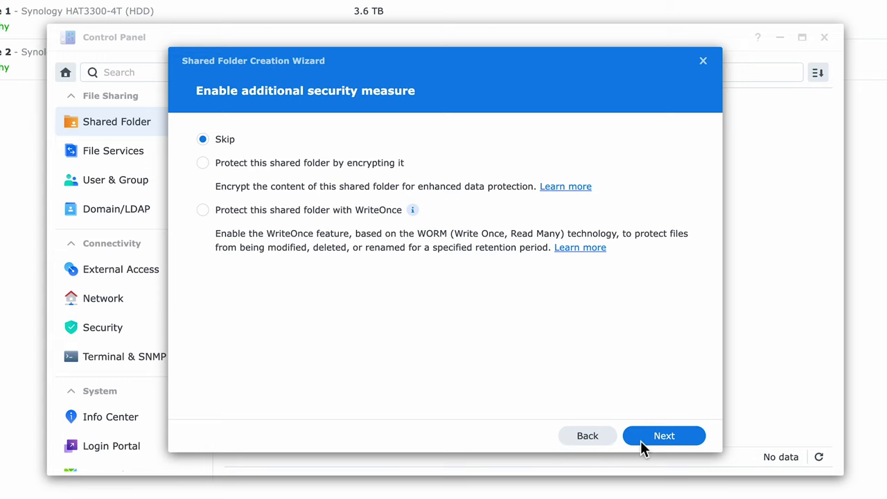
pyautogui.click(640, 441)
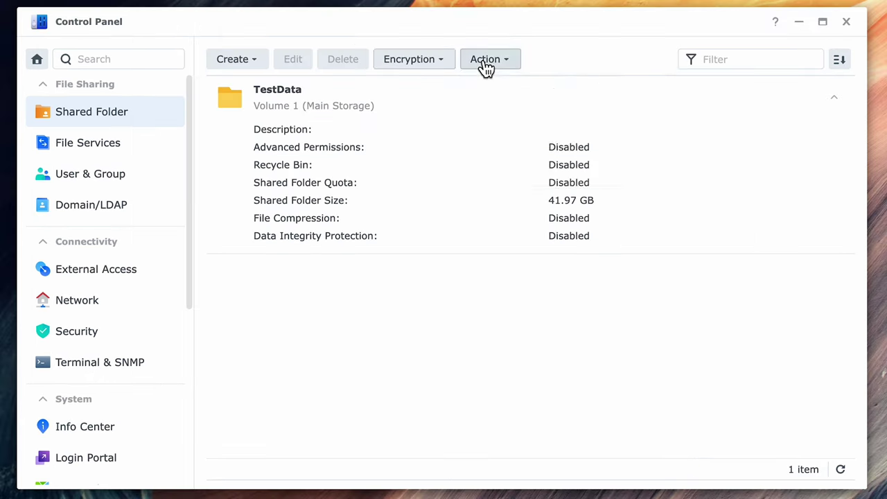
# Step: Review the shared folder actions, the SMB service settings, the user list and the QuickConnect external access settings
pyautogui.click(485, 59)
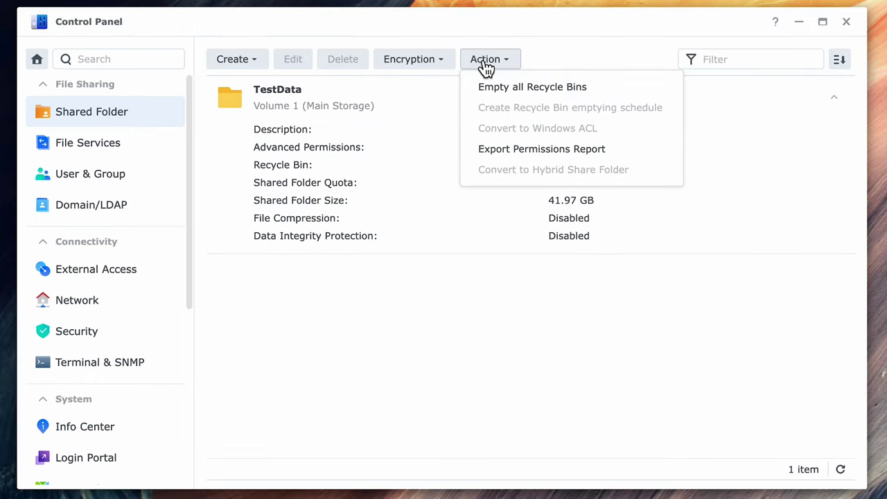
pyautogui.click(85, 145)
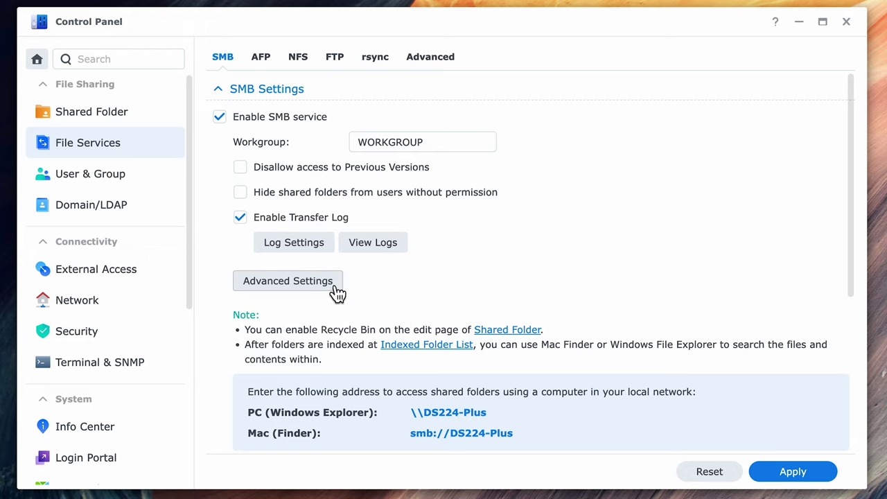
pyautogui.click(73, 178)
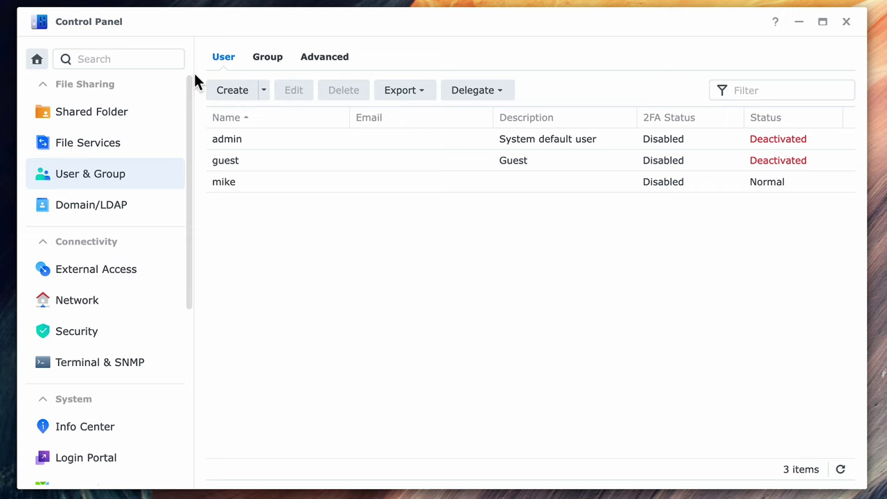
pyautogui.click(85, 276)
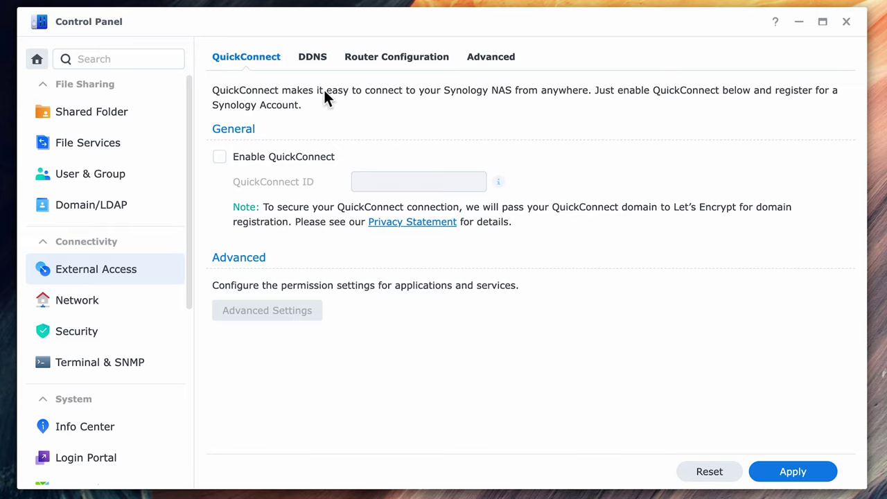
# Step: Review the Network, Security, Info Center, Login Portal, Regional Options and Hardware & Power settings, including the Memory Compression section
pyautogui.click(115, 298)
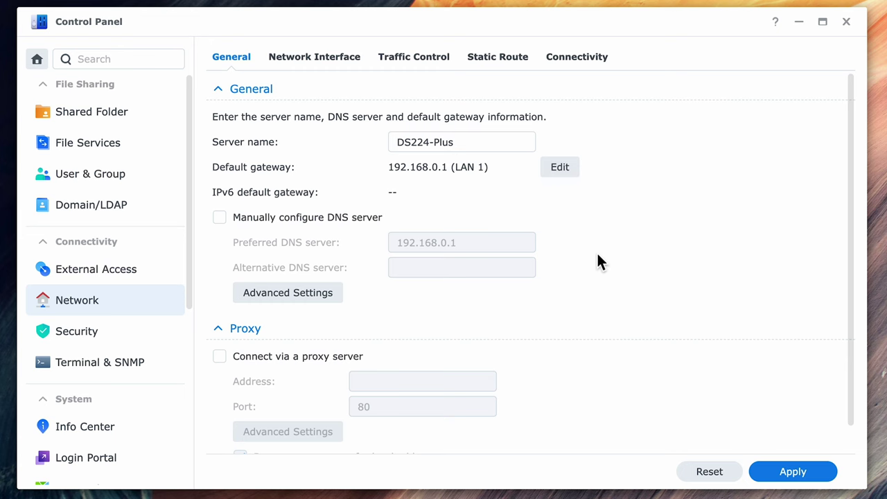
pyautogui.click(76, 330)
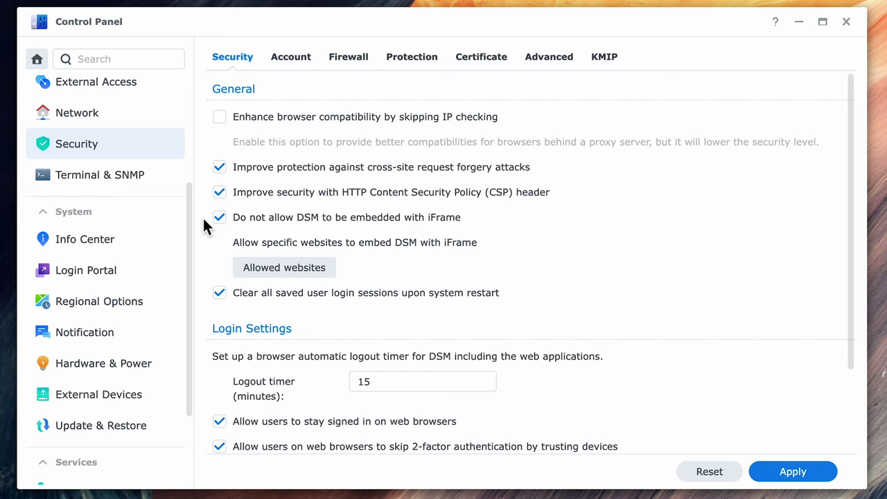
pyautogui.click(109, 243)
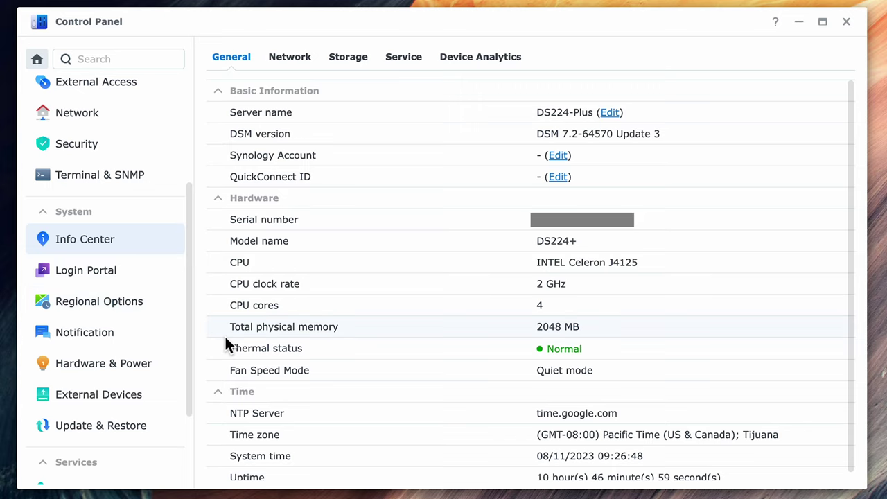
pyautogui.click(82, 275)
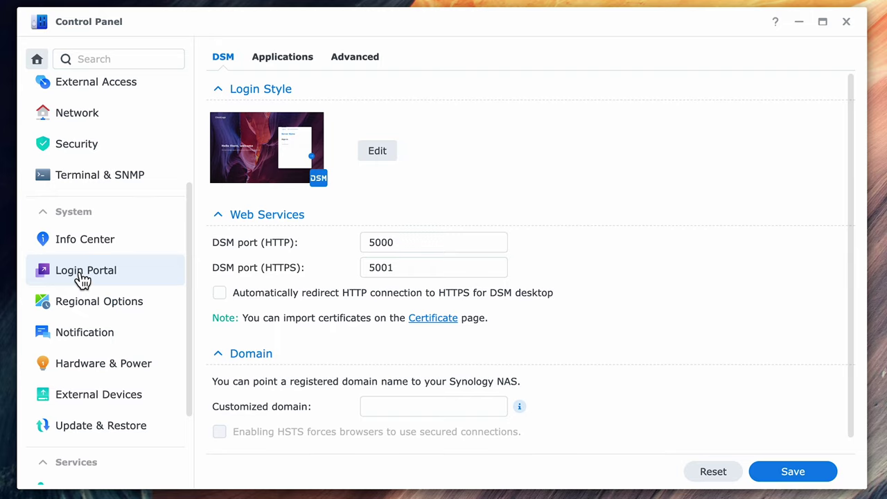
pyautogui.click(75, 309)
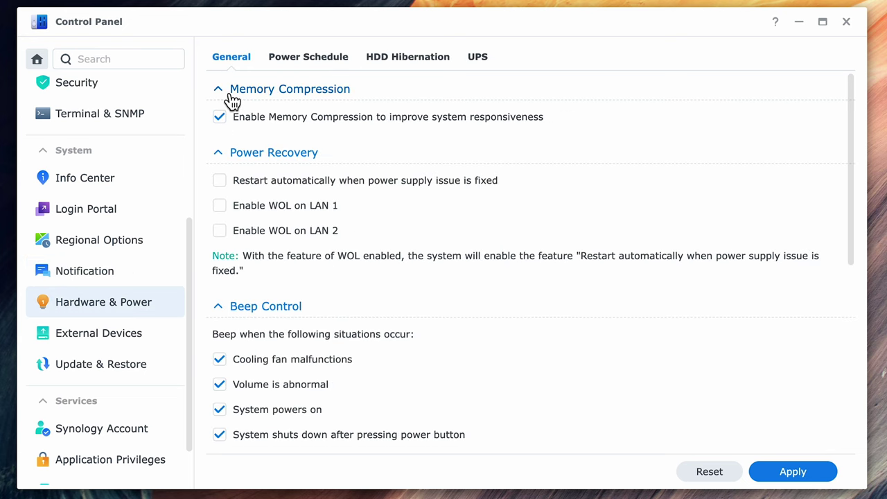
pyautogui.click(231, 95)
pyautogui.click(232, 99)
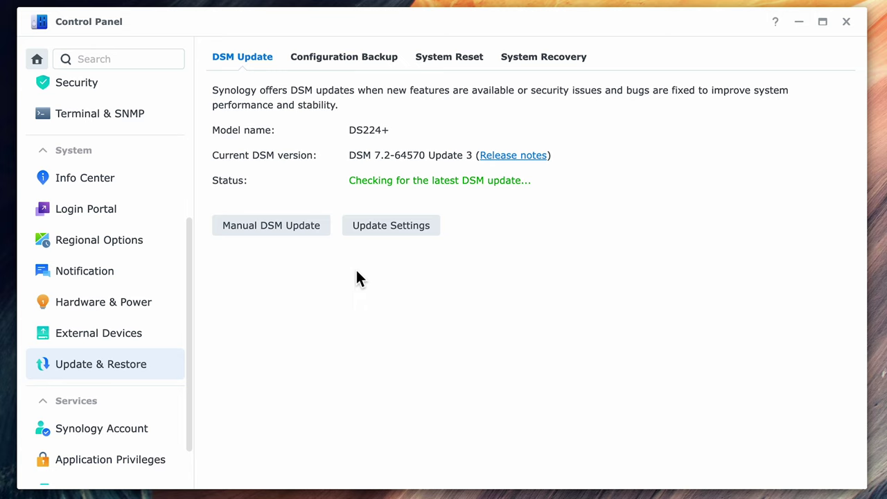
# Step: Examine the DSM configuration backup options and try to enable automatic backup, declining the Synology Account sign-in
pyautogui.click(343, 60)
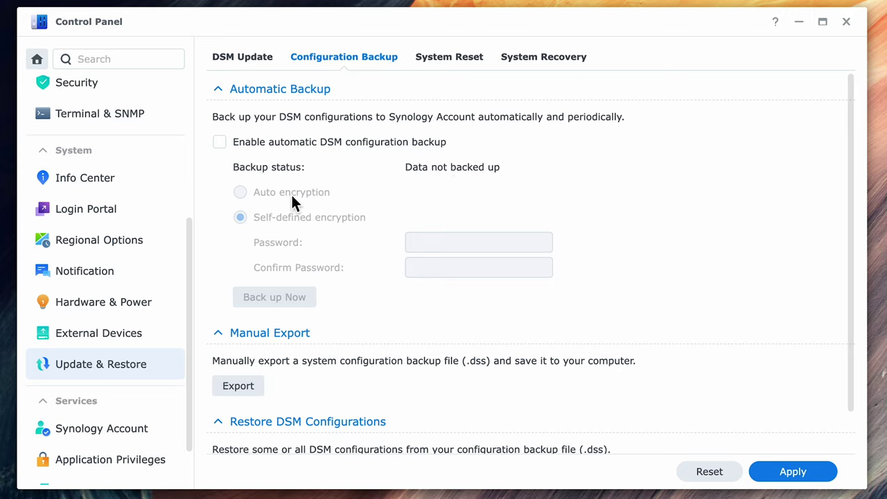
pyautogui.click(220, 142)
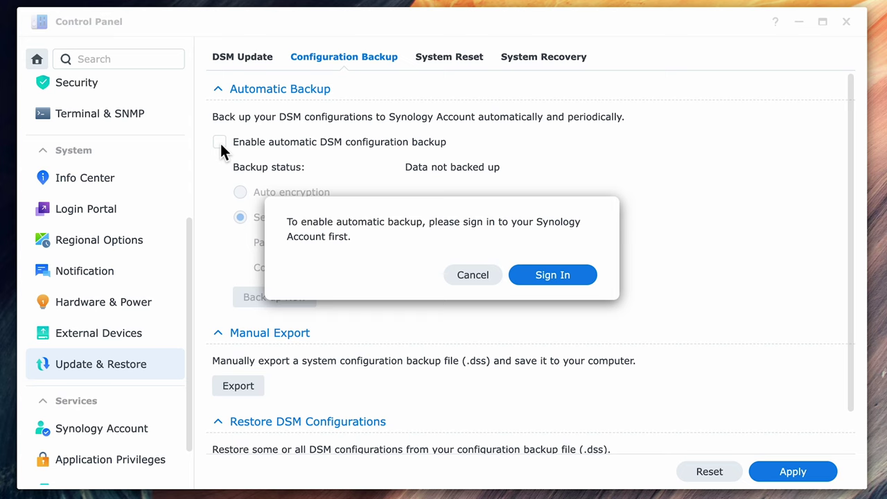
pyautogui.click(489, 280)
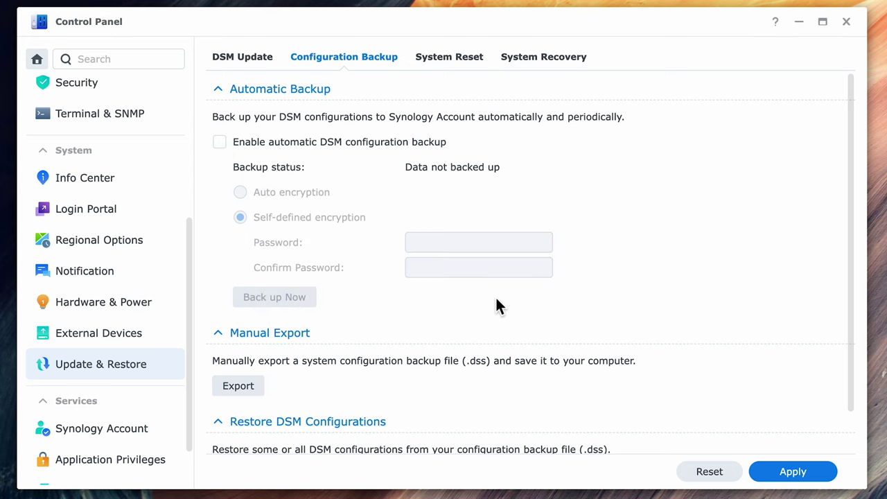